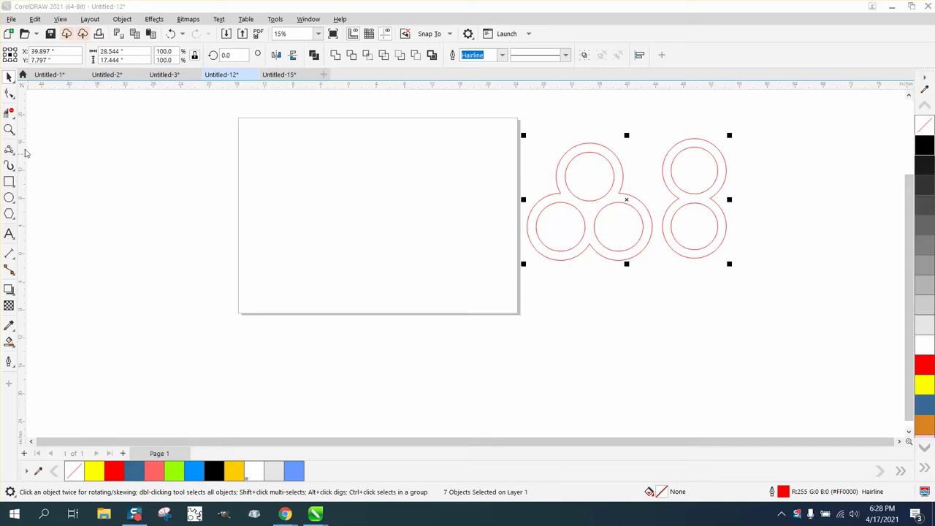
Zoom in on the ring shapes and Smart Fill the three-ring band with yellow.
click(9, 130)
drag(519, 149, 816, 287)
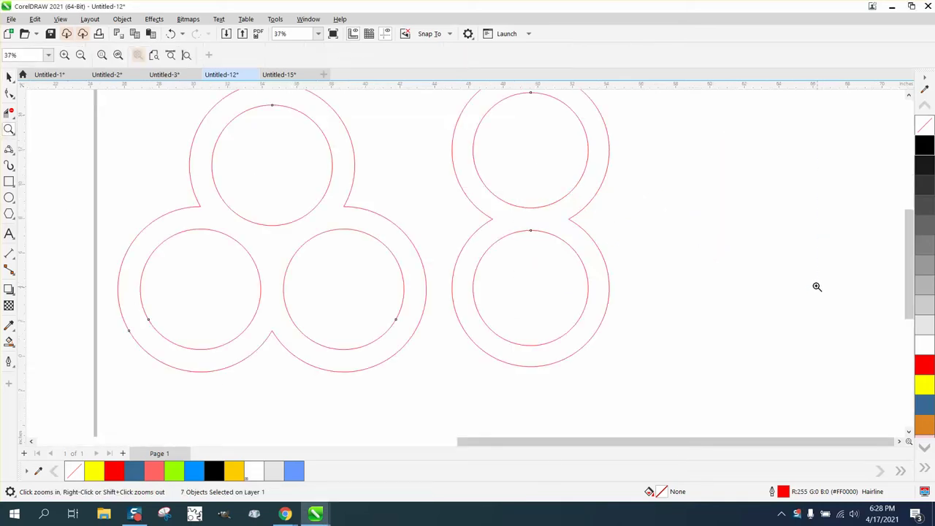
scroll(440, 250, down, 1)
scroll(441, 251, down, 1)
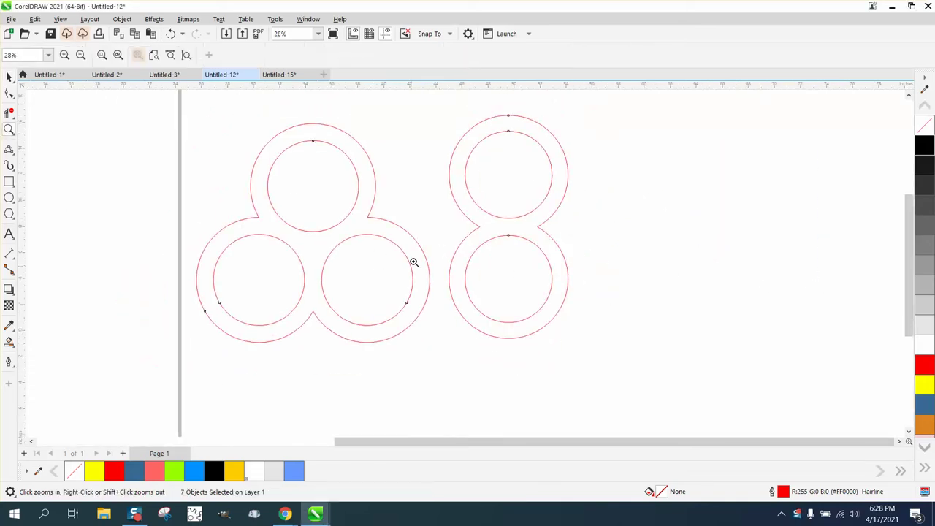
click(9, 76)
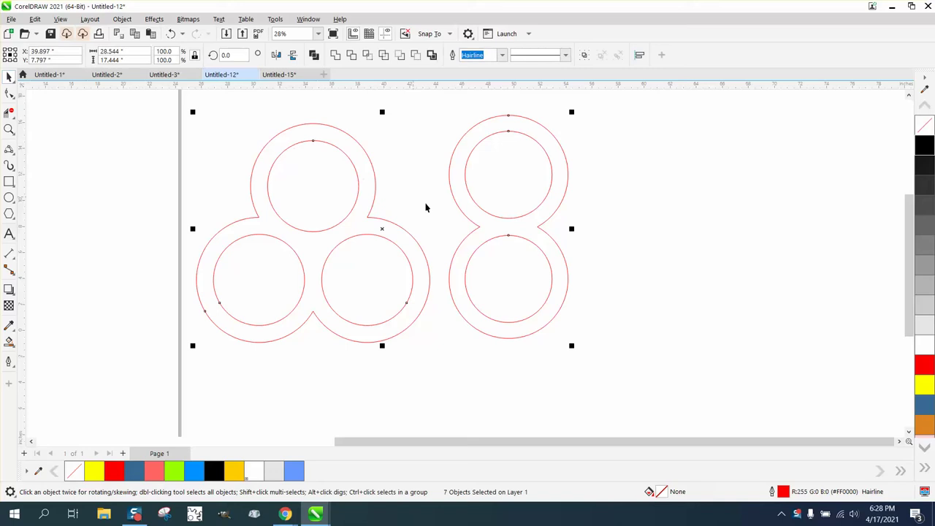
scroll(425, 207, down, 1)
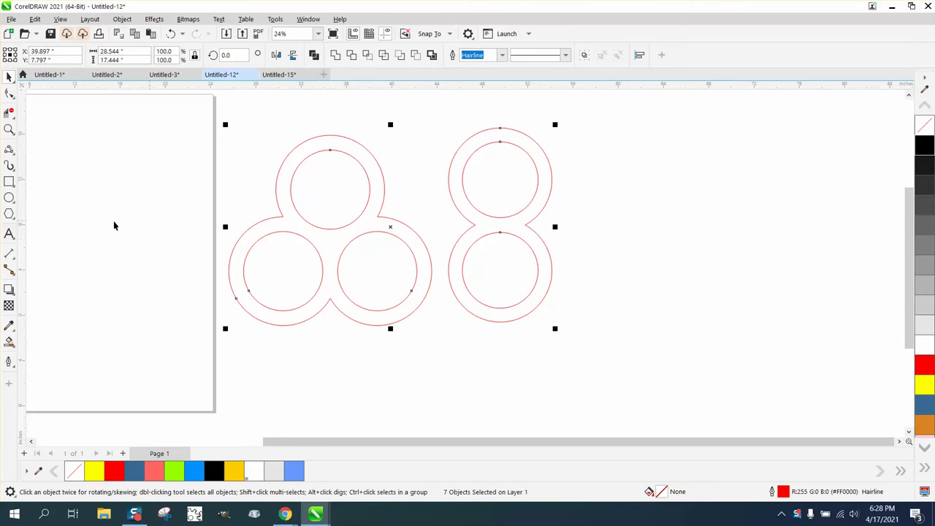
click(9, 342)
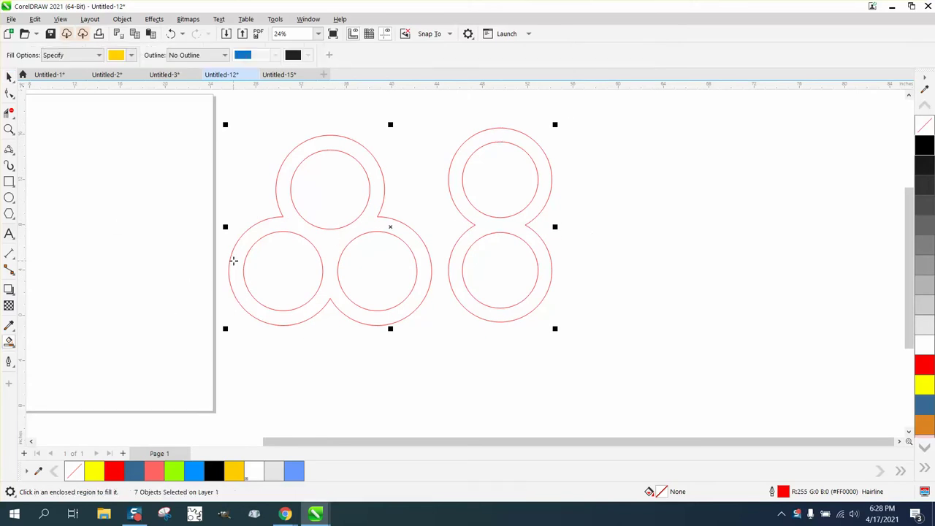
click(234, 262)
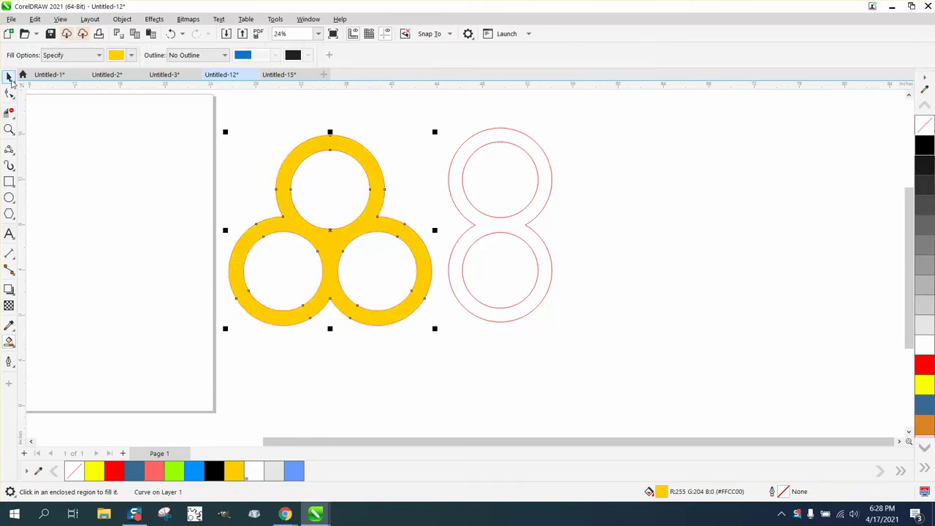
click(9, 78)
scroll(435, 260, down, 1)
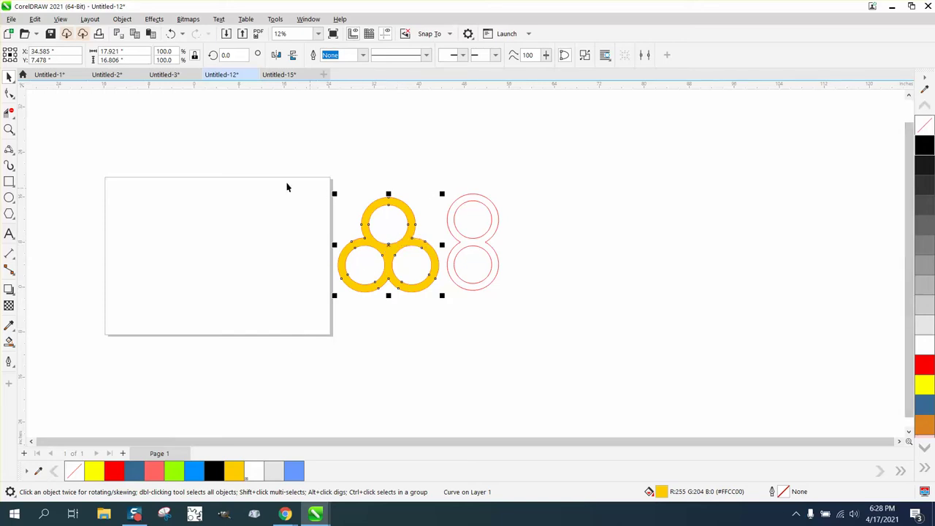
Draw a circle beside the yellow shape and set its width to 2 inches.
click(10, 130)
drag(88, 160, 583, 358)
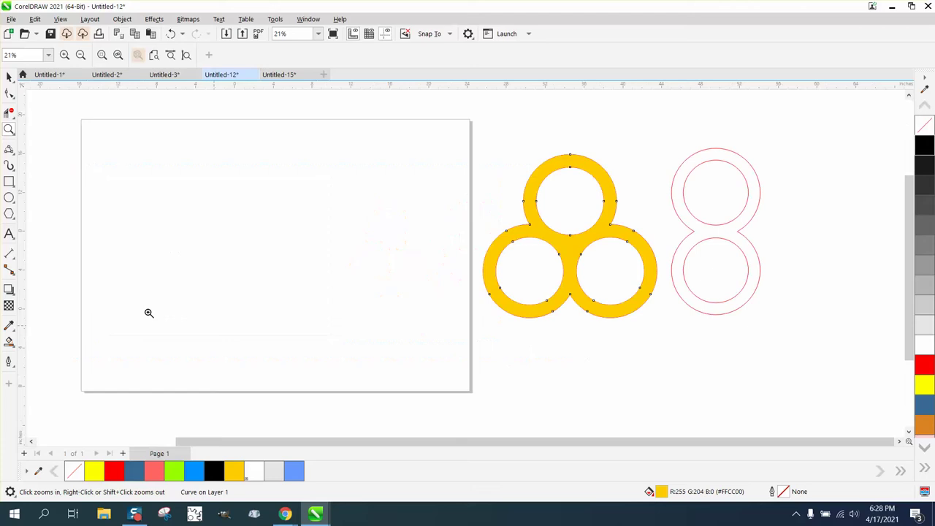
click(10, 197)
drag(325, 203, 246, 267)
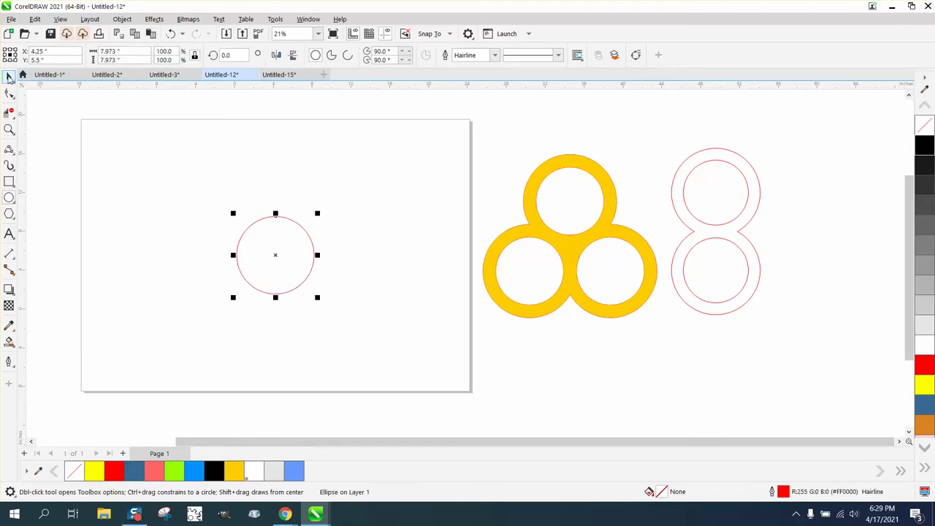
click(10, 77)
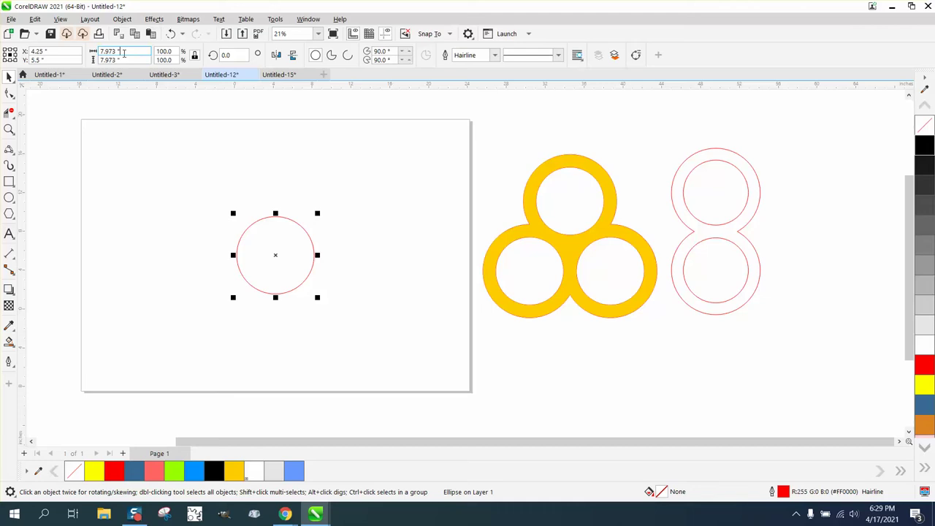
drag(124, 54, 82, 53)
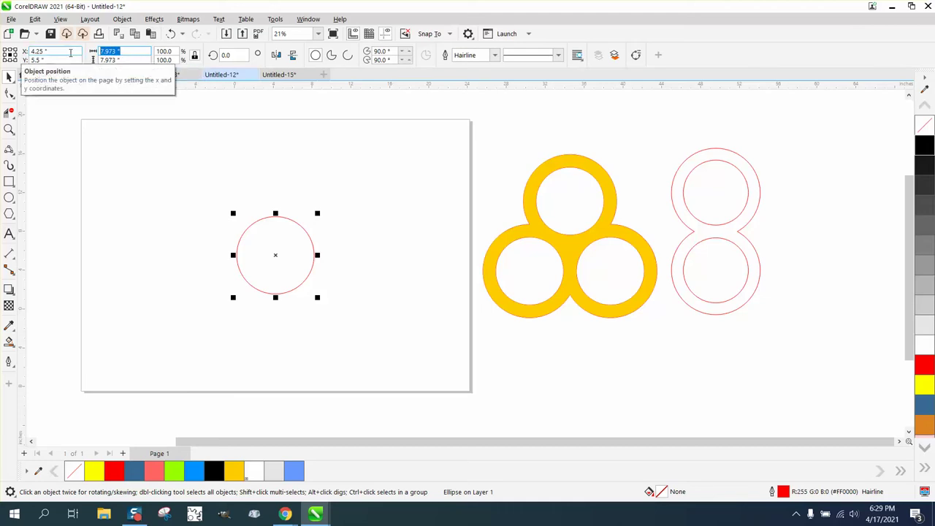
text(2)
key(Return)
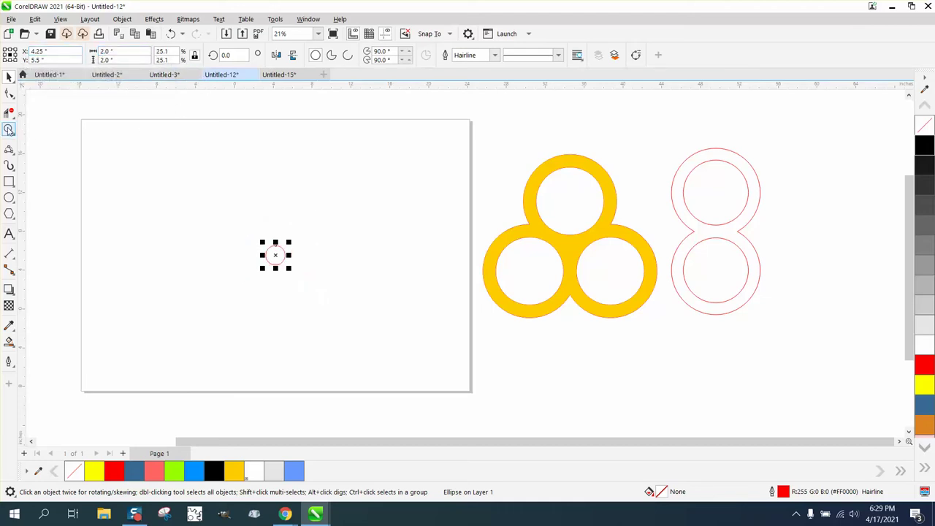
Make a 1-inch inner copy of the 2-inch circle and resize it to 1.5 inches.
click(9, 128)
drag(253, 229, 360, 289)
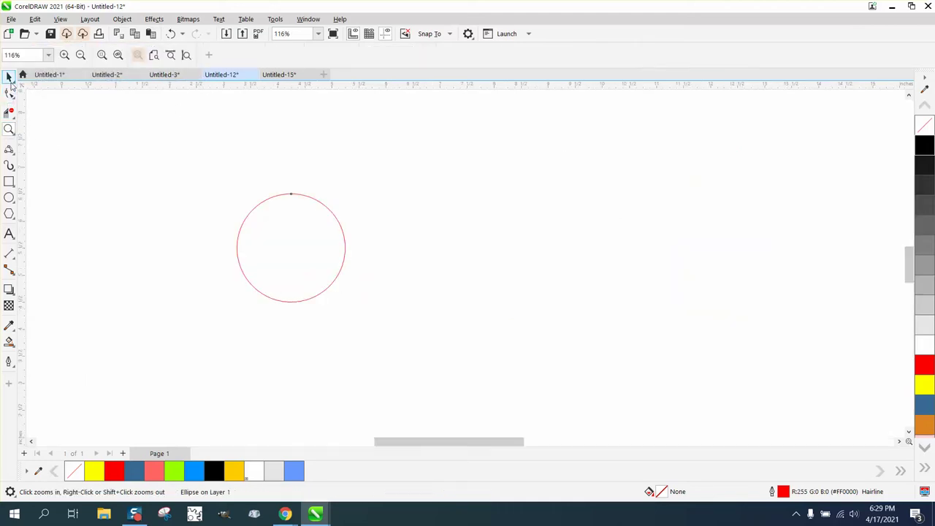
click(9, 77)
click(306, 200)
click(307, 195)
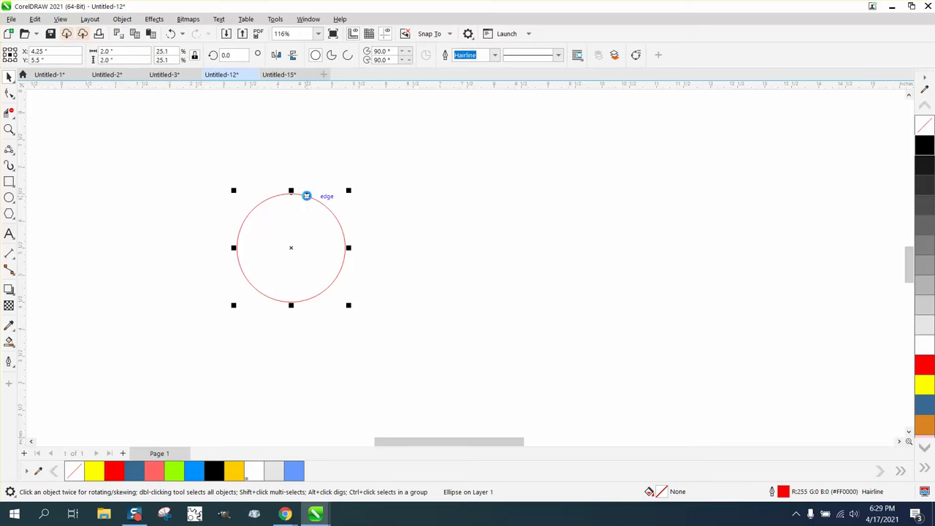
click(103, 51)
text(1)
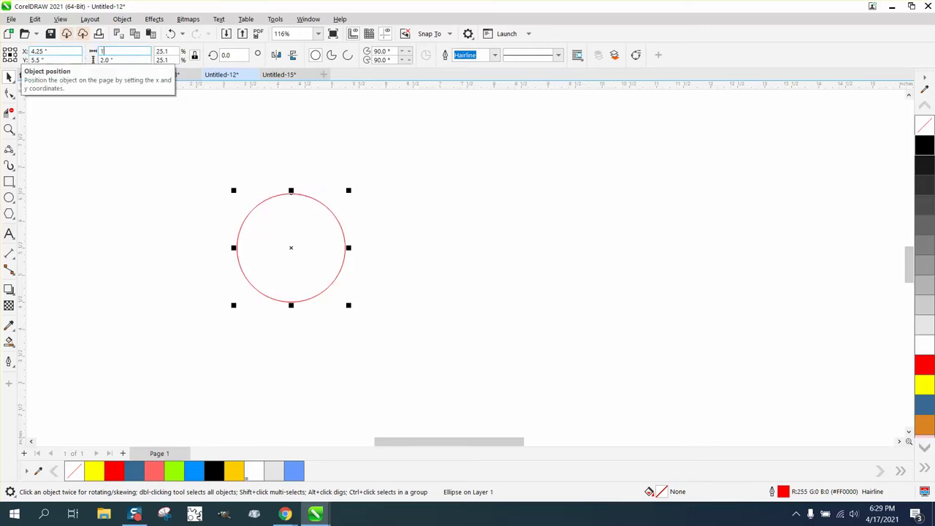
key(Return)
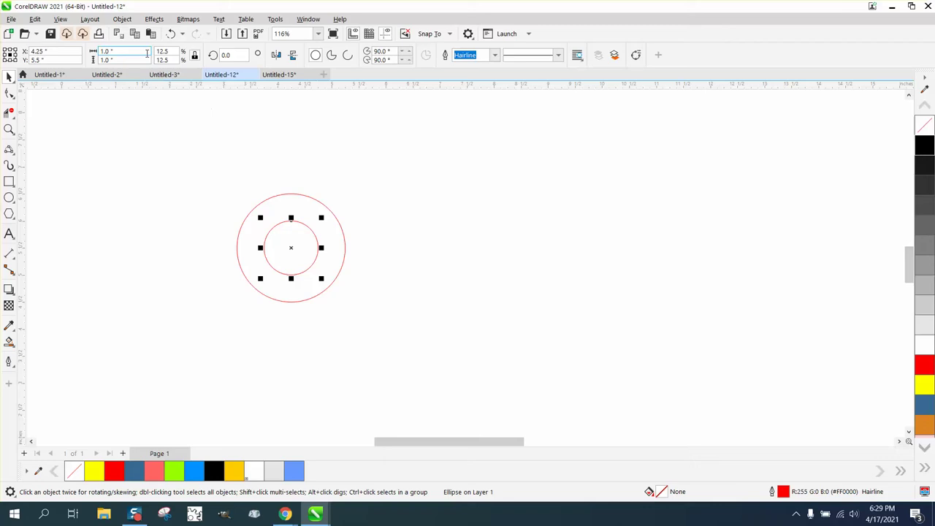
text(1.5)
key(Return)
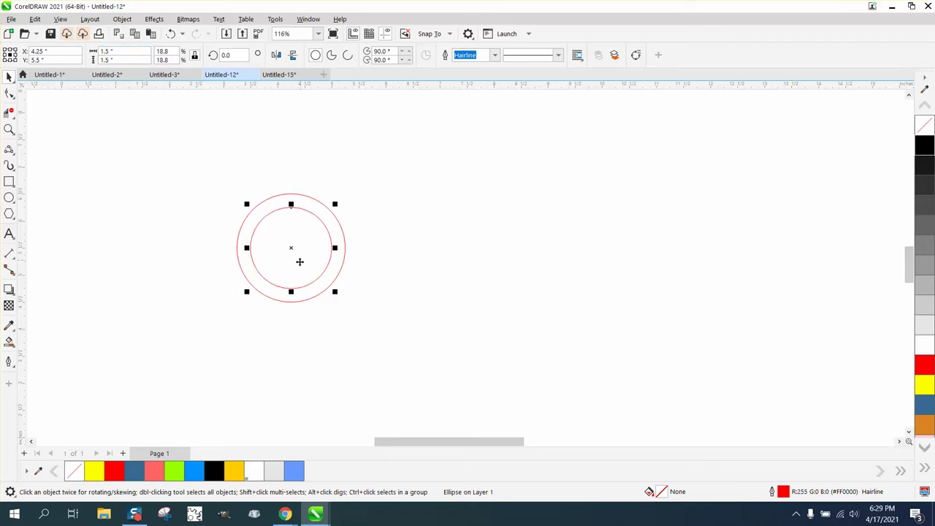
scroll(306, 247, down, 1)
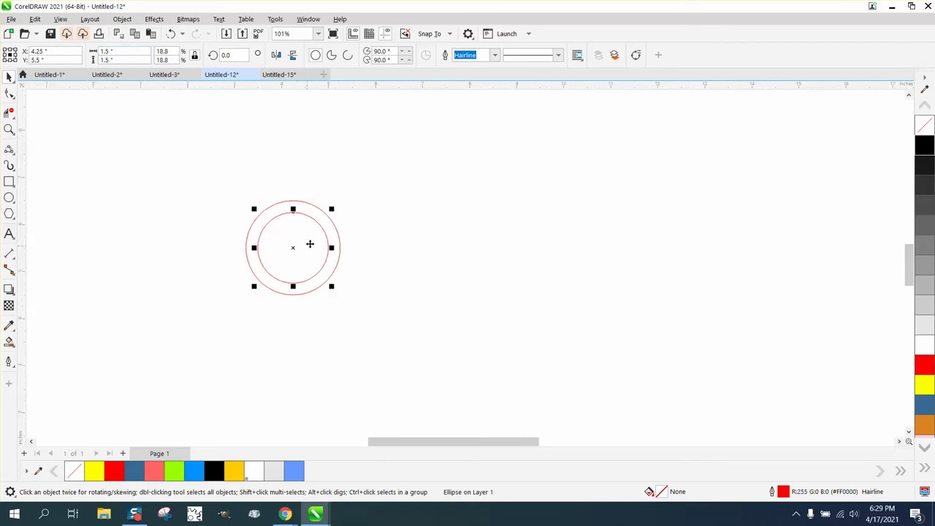
scroll(389, 248, down, 3)
scroll(777, 271, down, 3)
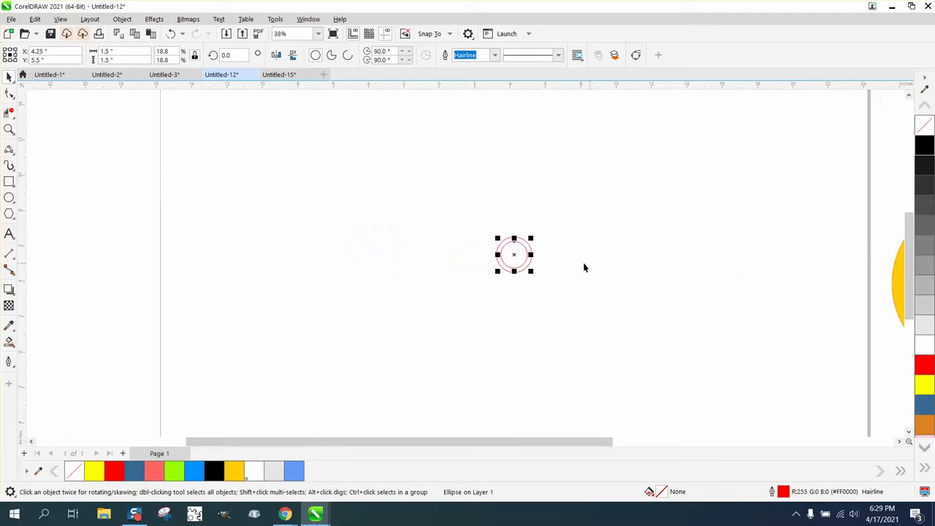
Group the two concentric circles into one ring pair.
click(9, 129)
drag(426, 180, 615, 339)
click(9, 77)
drag(329, 183, 574, 345)
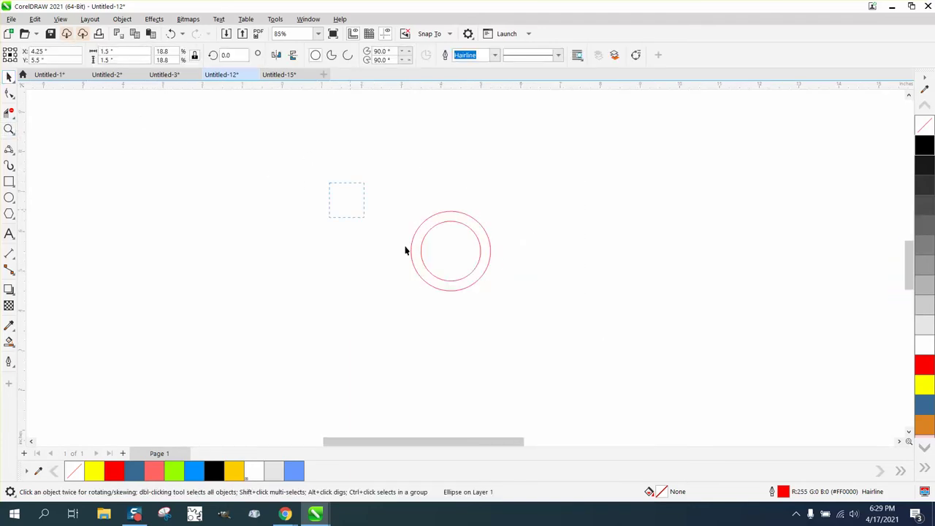
key(ctrl+g)
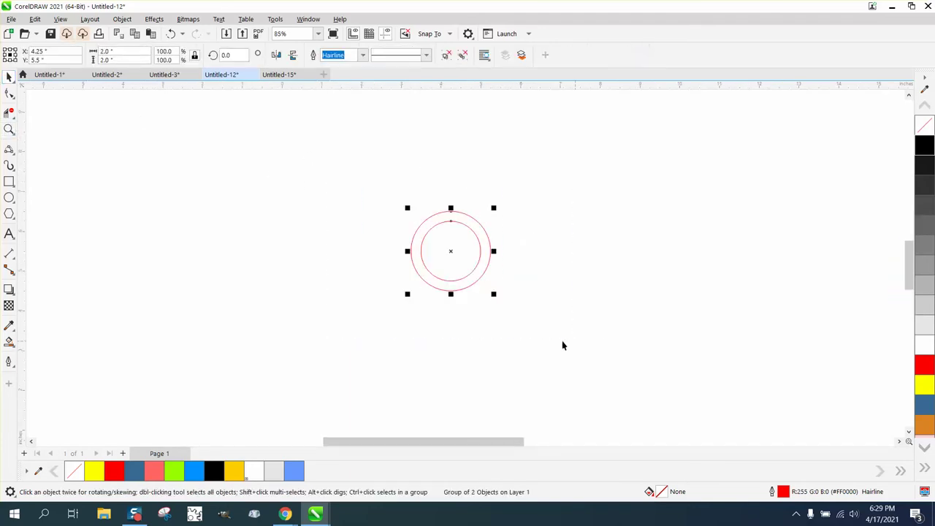
Add copies of the ring pair rotated 120° and 240°, then select all three.
click(450, 253)
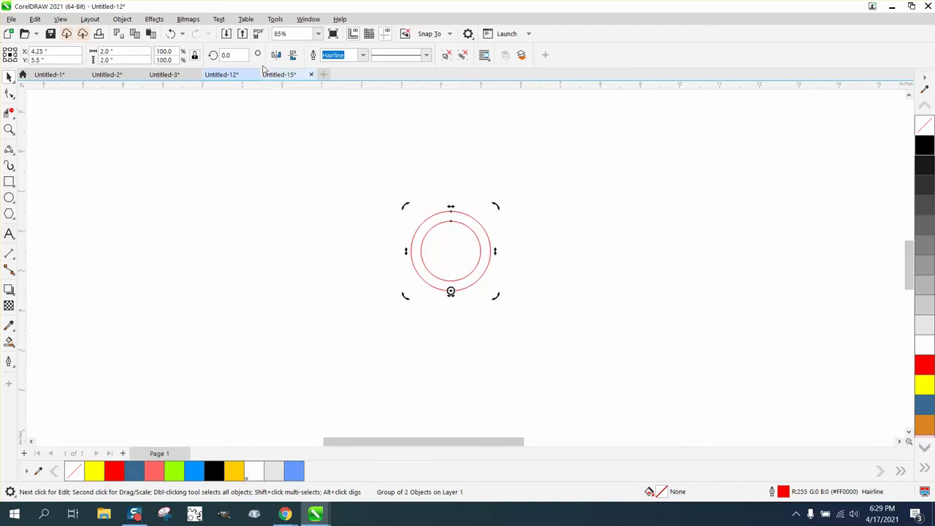
double_click(233, 55)
text(120)
key(Return)
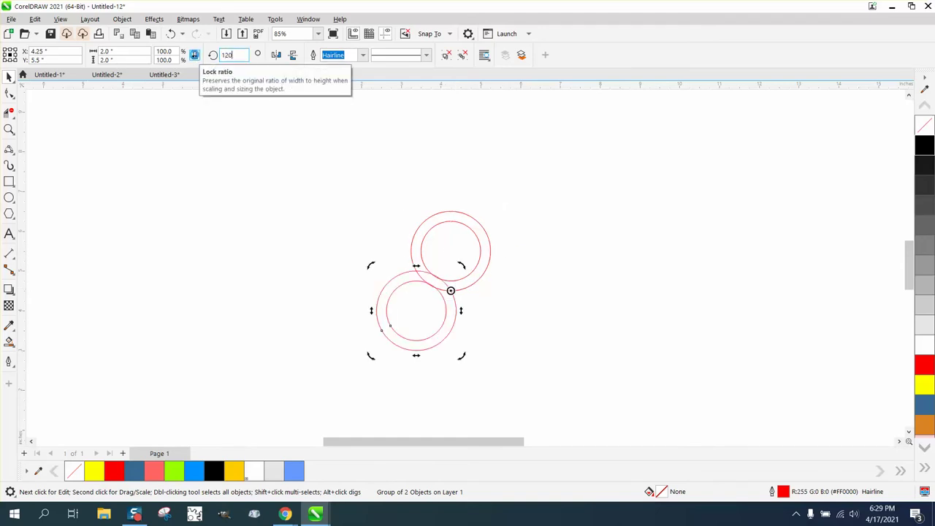
key(ctrl+r)
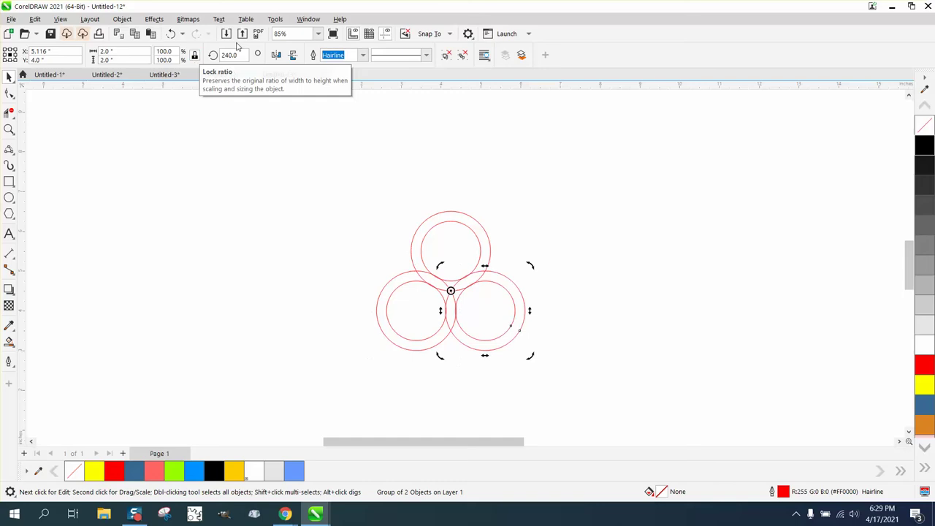
drag(354, 162, 588, 411)
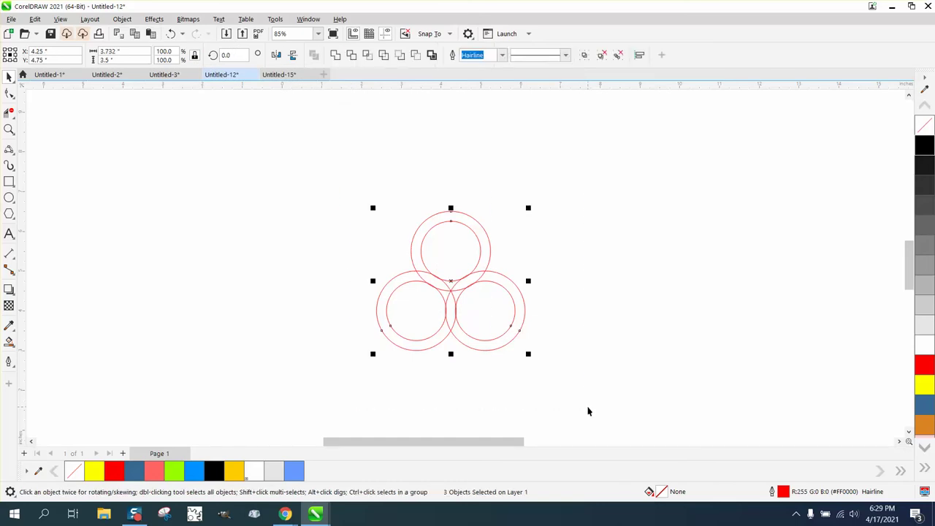
click(122, 19)
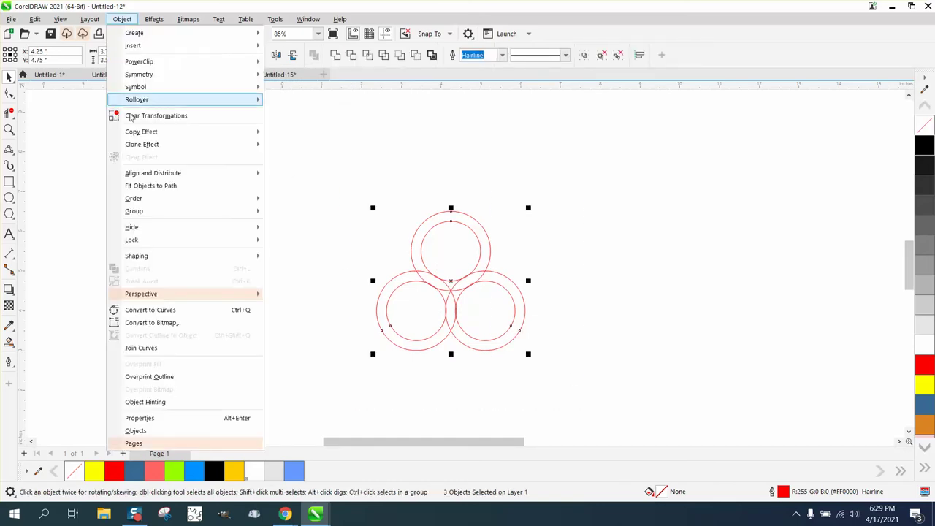
mouse_move(134, 211)
click(288, 223)
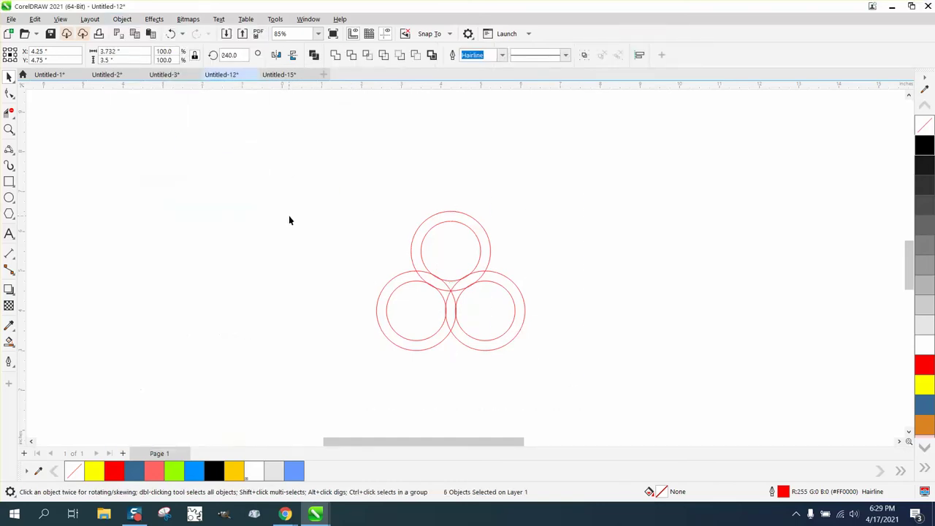
drag(561, 375, 560, 373)
drag(337, 205, 581, 396)
click(129, 97)
drag(497, 329, 525, 337)
click(180, 122)
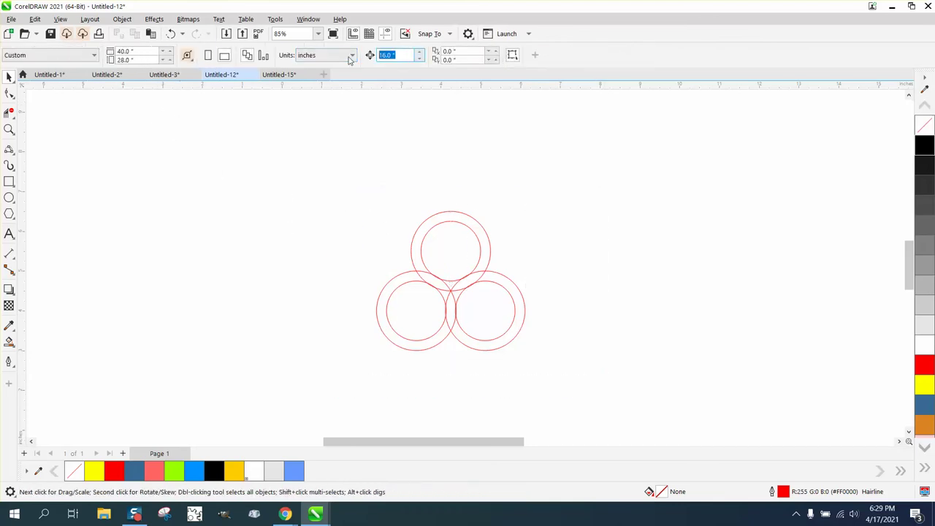
text(4)
Nudge each of the three inner circles 4 inches left, out of the rings.
click(467, 231)
key(Left)
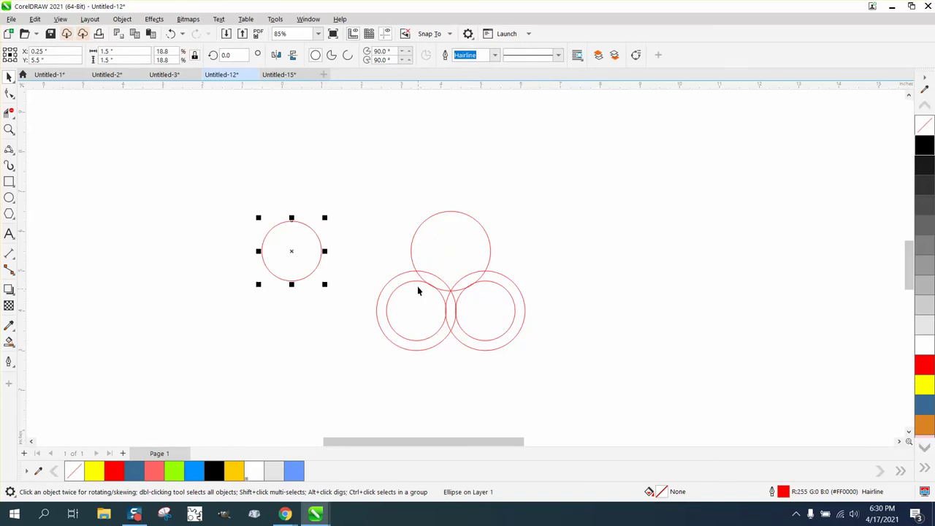
click(418, 285)
key(Left)
click(492, 289)
key(Left)
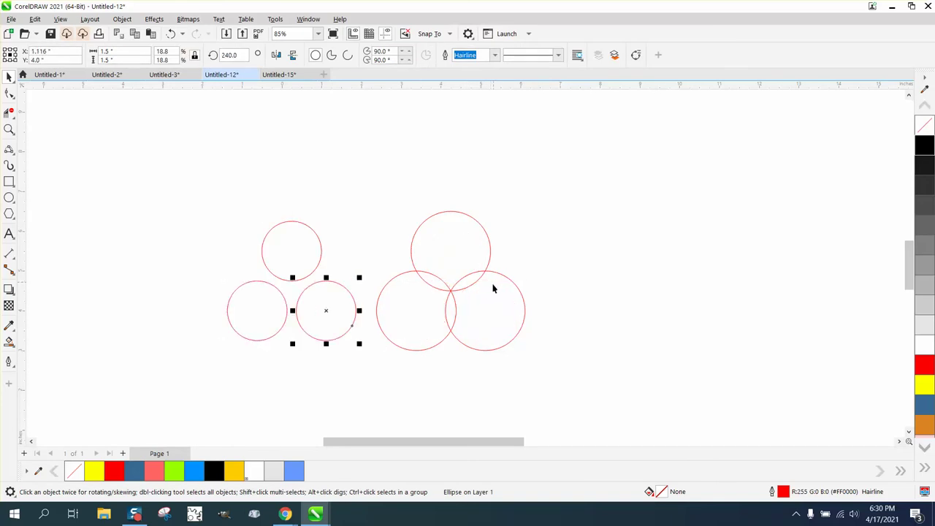
Weld the three outer circles and move the inner circles back inside.
drag(366, 205, 590, 386)
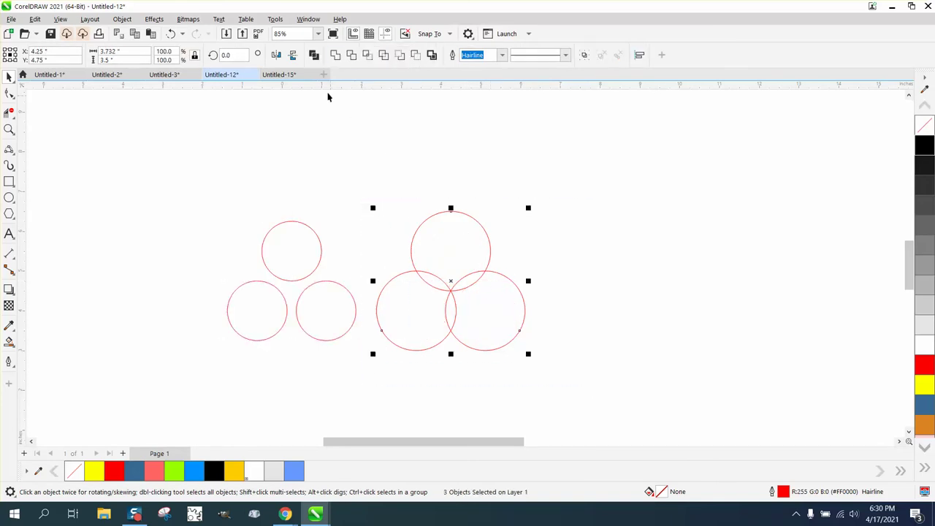
click(335, 55)
drag(216, 191, 373, 357)
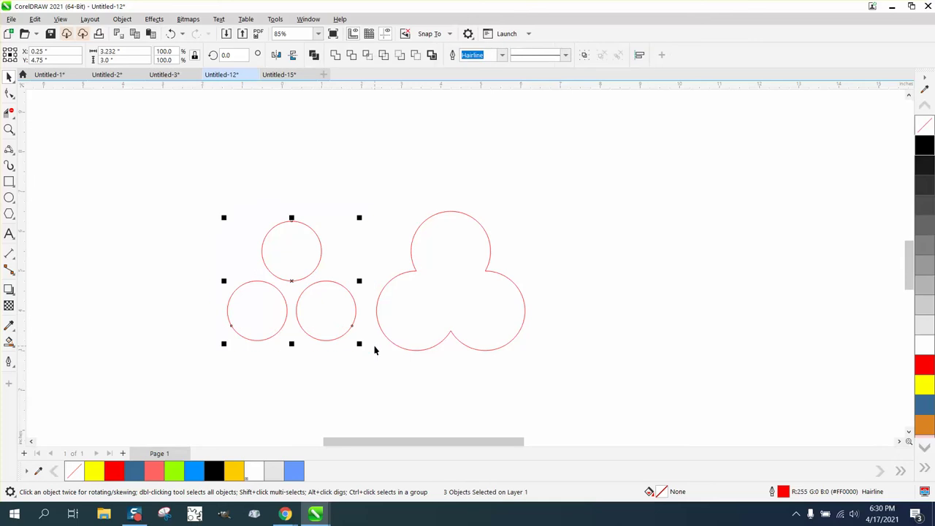
key(Right)
key(Right)
key(Right)
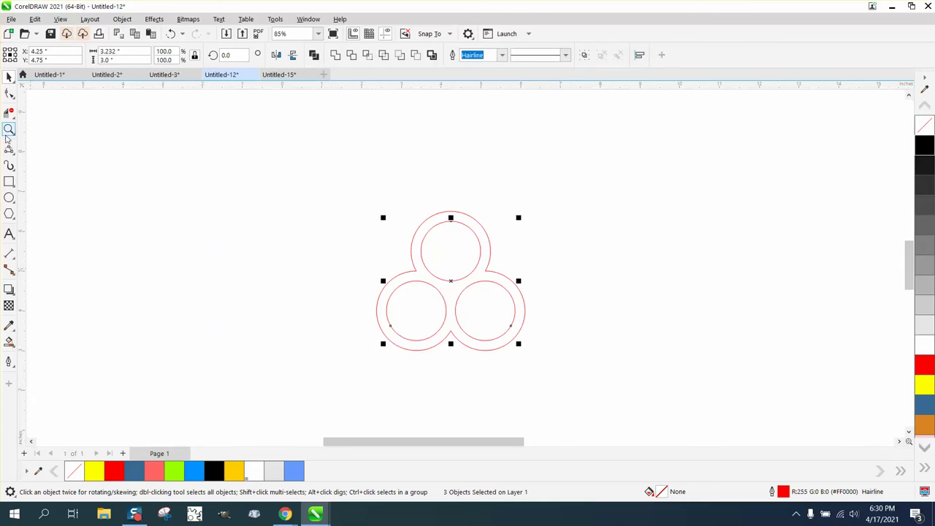
click(9, 129)
drag(338, 200, 649, 429)
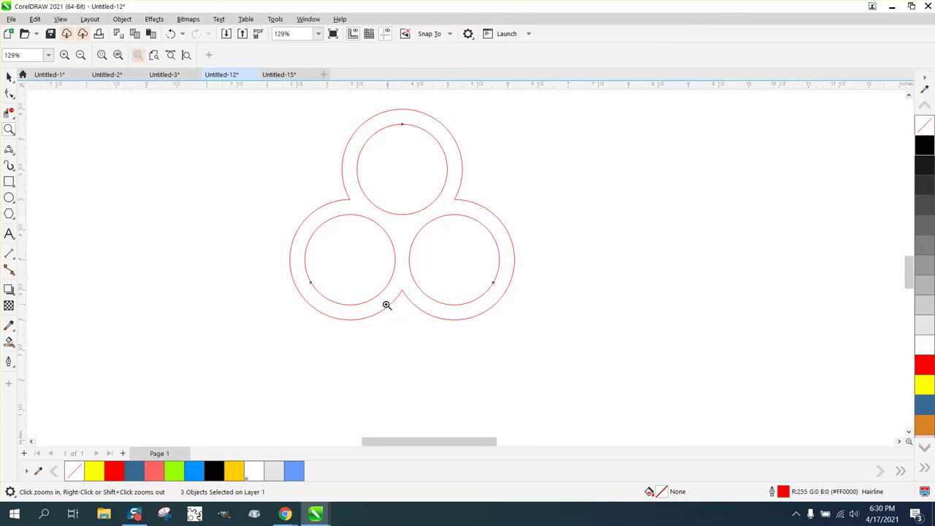
scroll(308, 300, down, 1)
scroll(351, 244, down, 1)
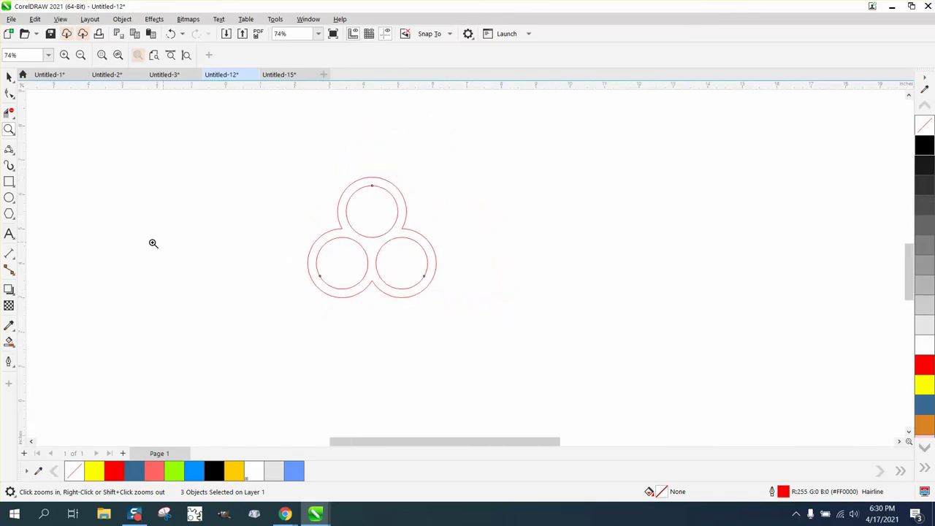
Draw a tall thin rectangle right of the rings and tilt it slightly.
click(9, 181)
drag(544, 159, 544, 393)
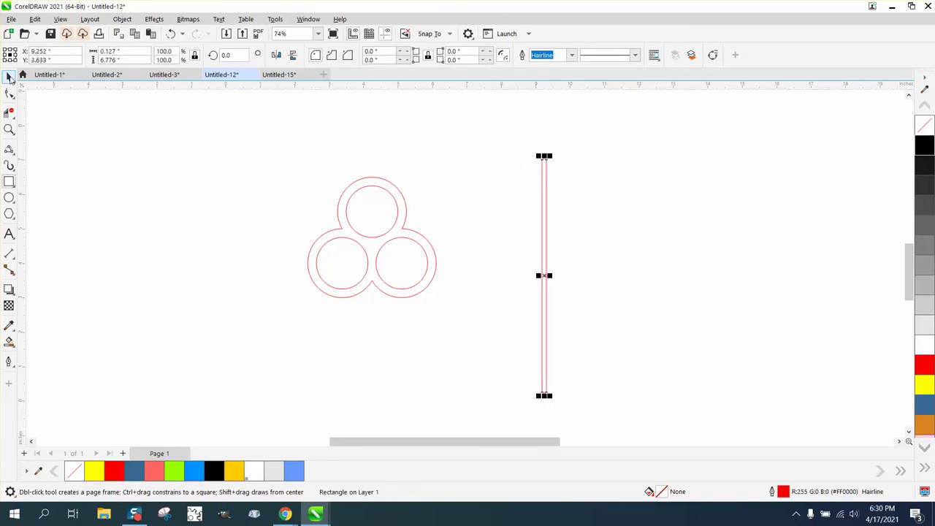
click(9, 76)
click(544, 273)
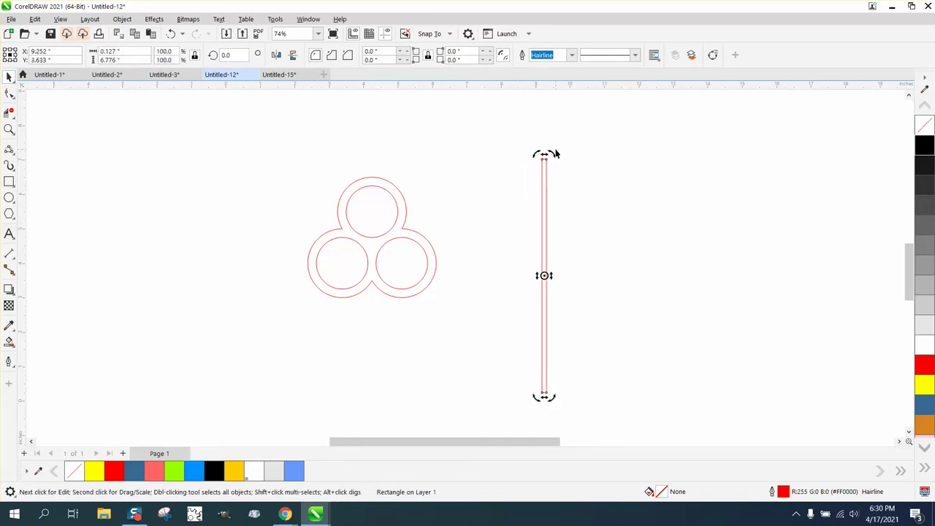
drag(548, 151, 577, 155)
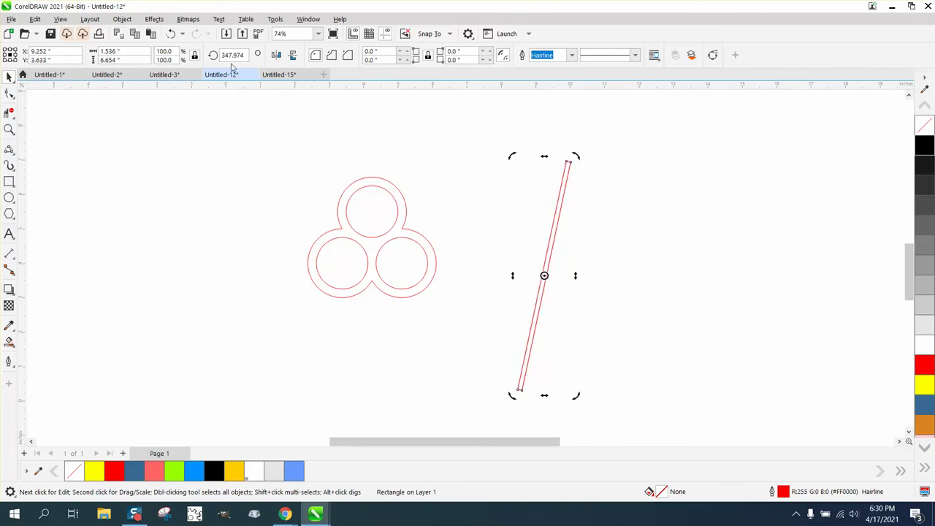
Add a mirrored copy and shift the left stake so the two cross near the top.
click(274, 57)
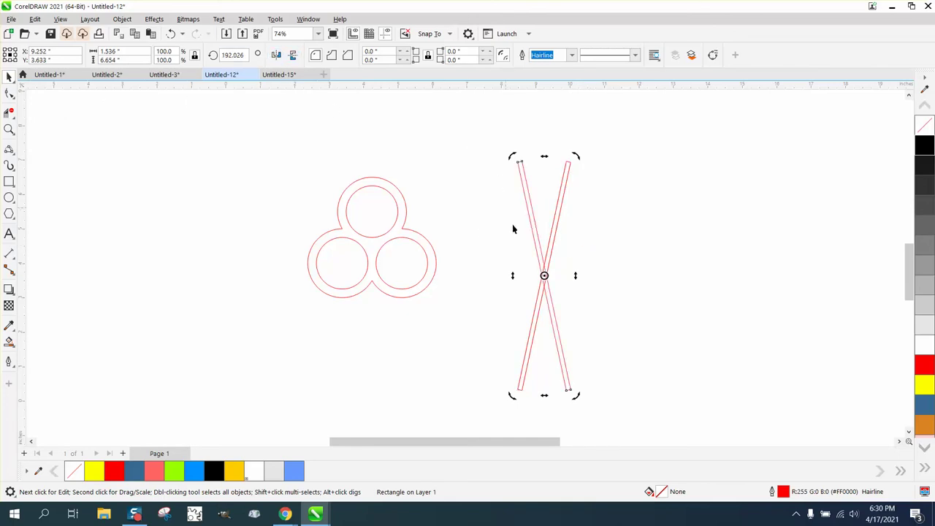
drag(544, 275, 584, 272)
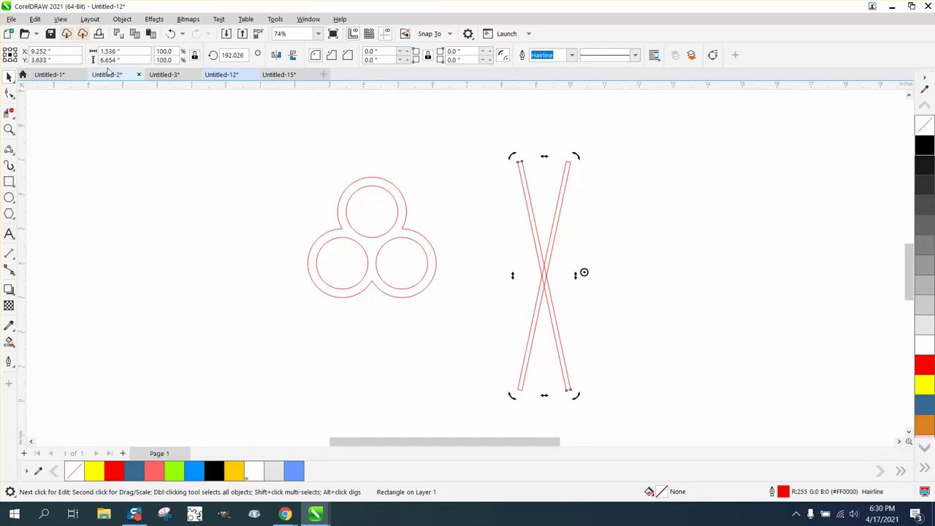
click(510, 138)
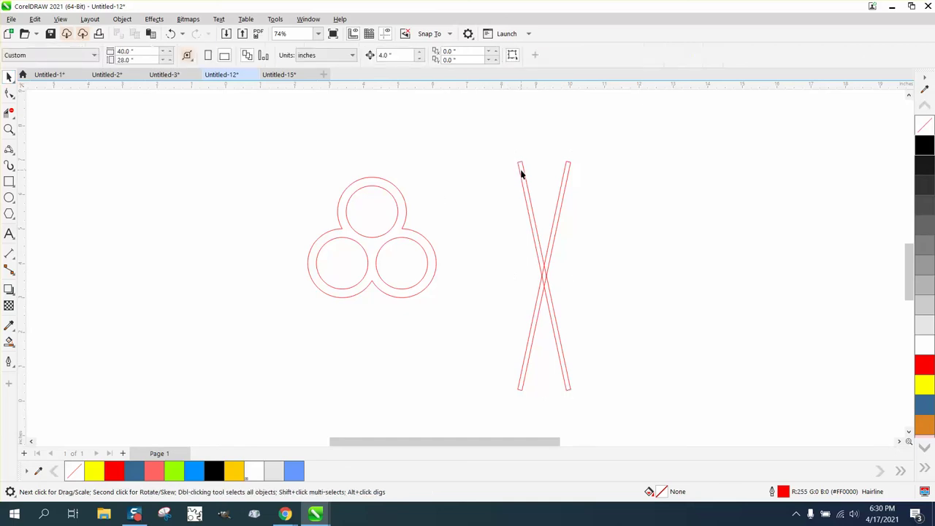
drag(521, 173, 556, 174)
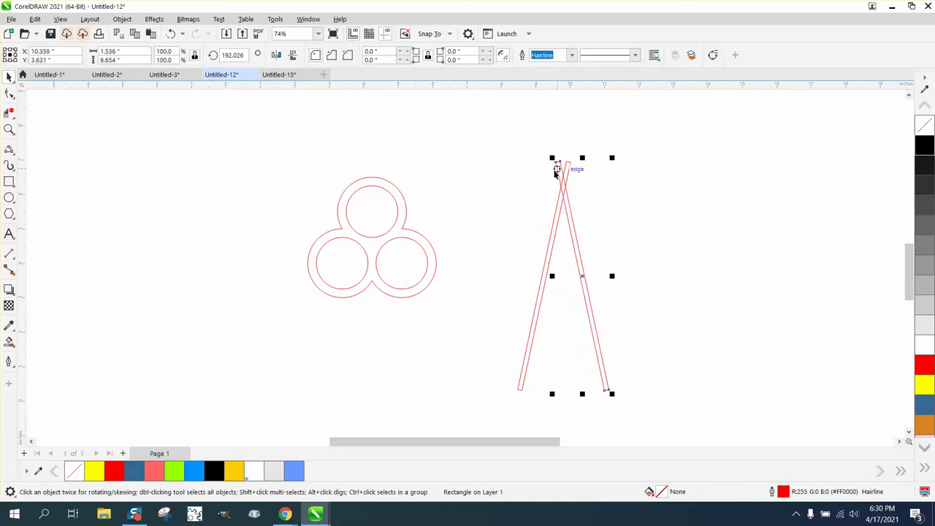
click(8, 129)
drag(504, 144, 667, 274)
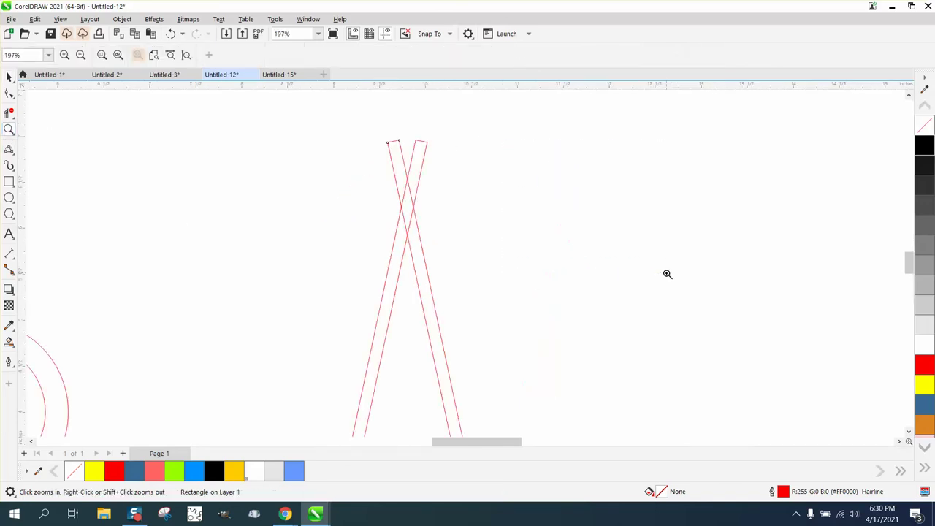
scroll(373, 281, down, 3)
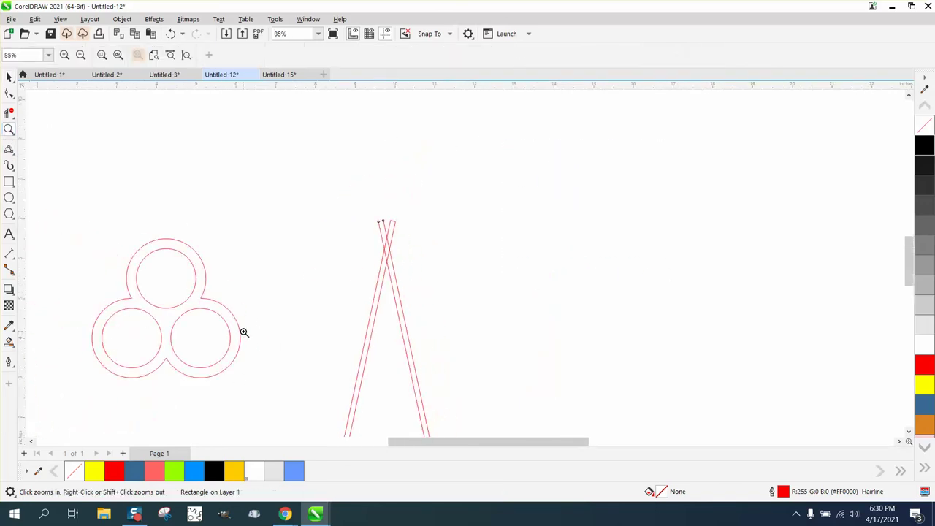
right_click(362, 286)
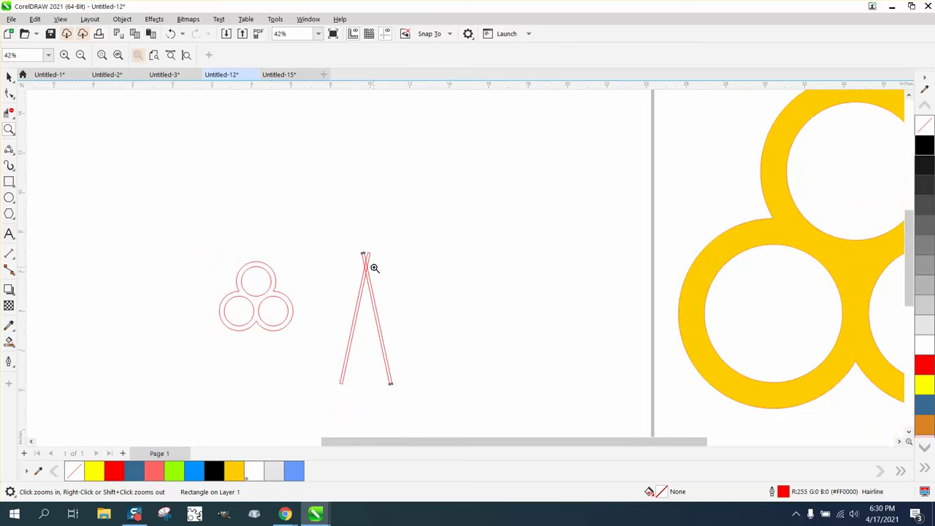
drag(205, 252, 330, 328)
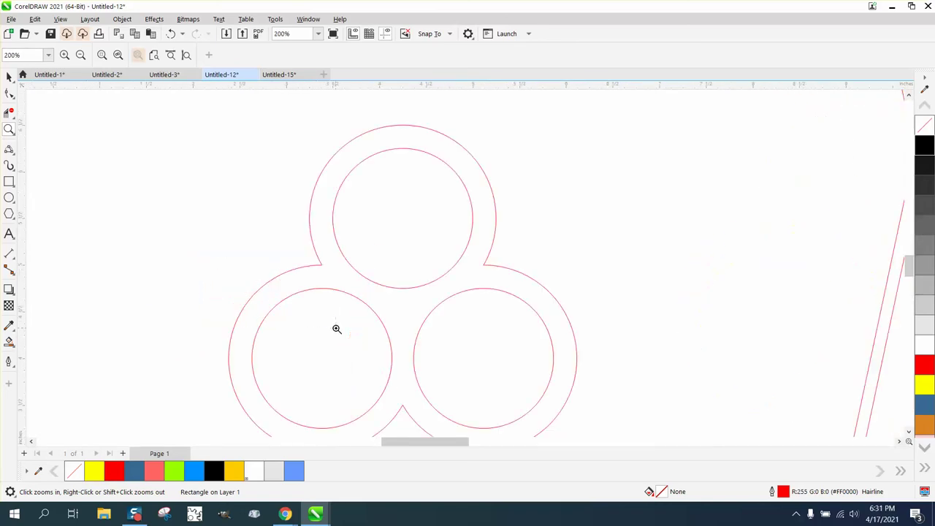
right_click(316, 327)
right_click(497, 306)
right_click(595, 288)
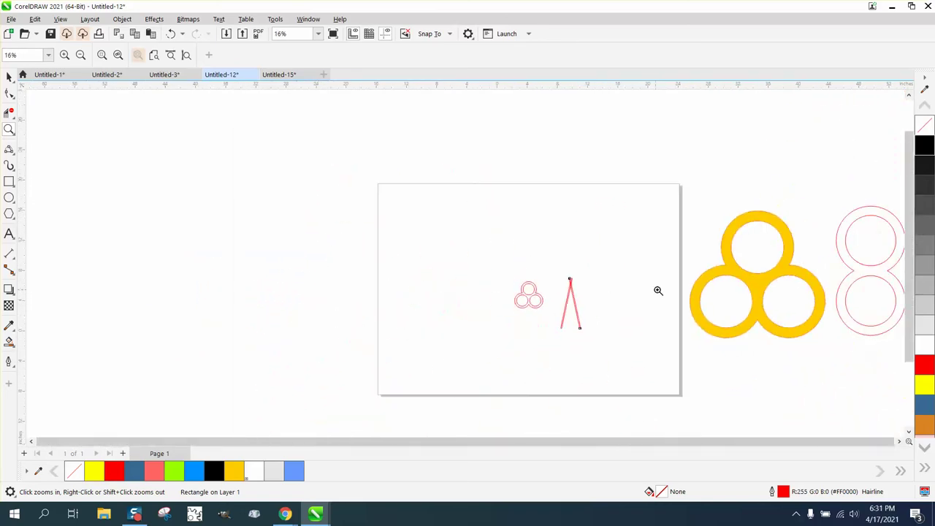
right_click(657, 291)
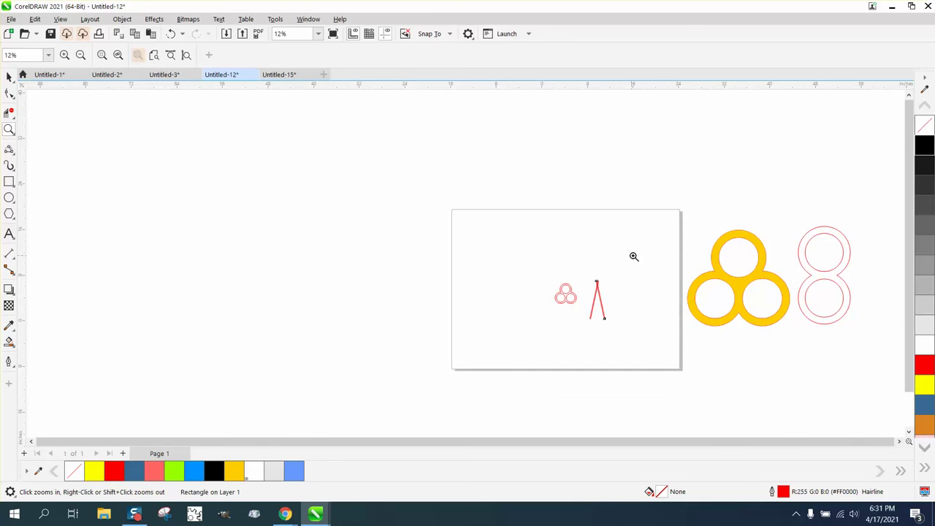
drag(579, 298, 536, 267)
right_click(460, 268)
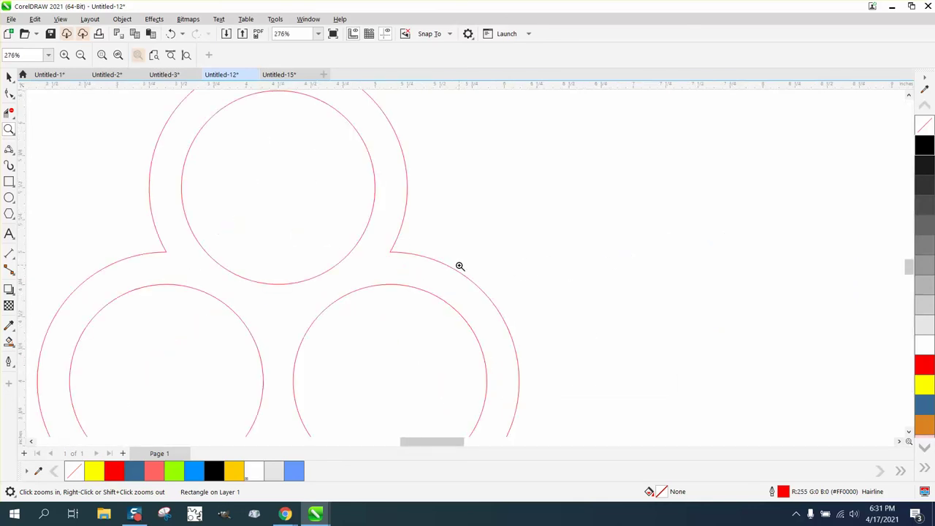
right_click(459, 266)
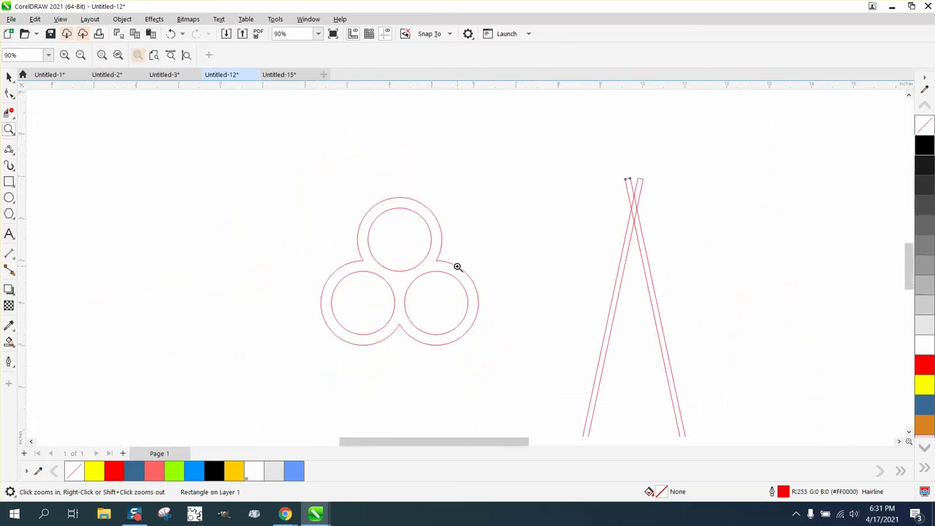
drag(318, 193, 519, 354)
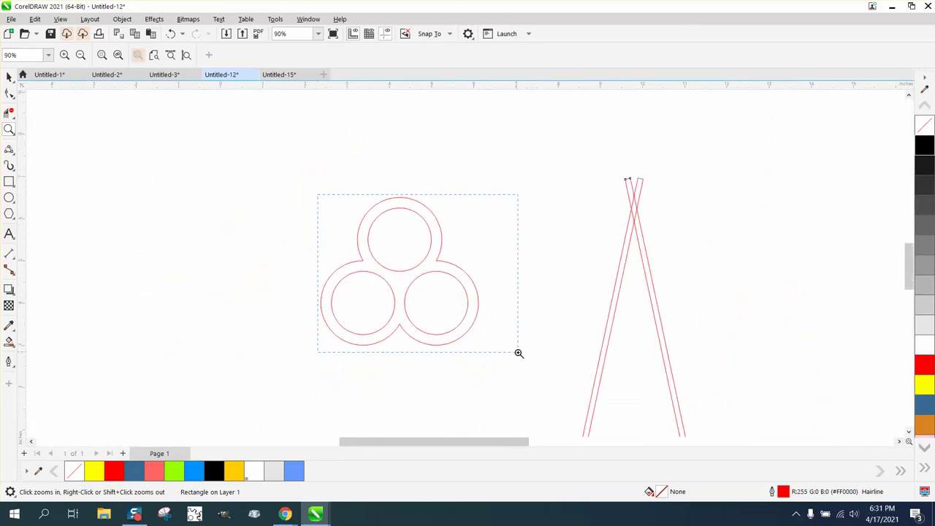